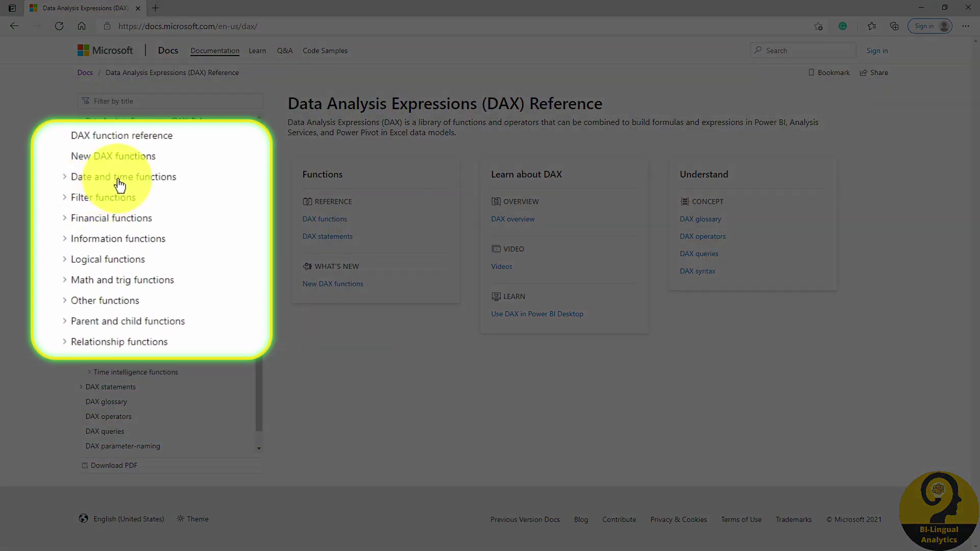
Look up the DATEDIFF function under Date and time functions in the DAX documentation.
left_click(120, 177)
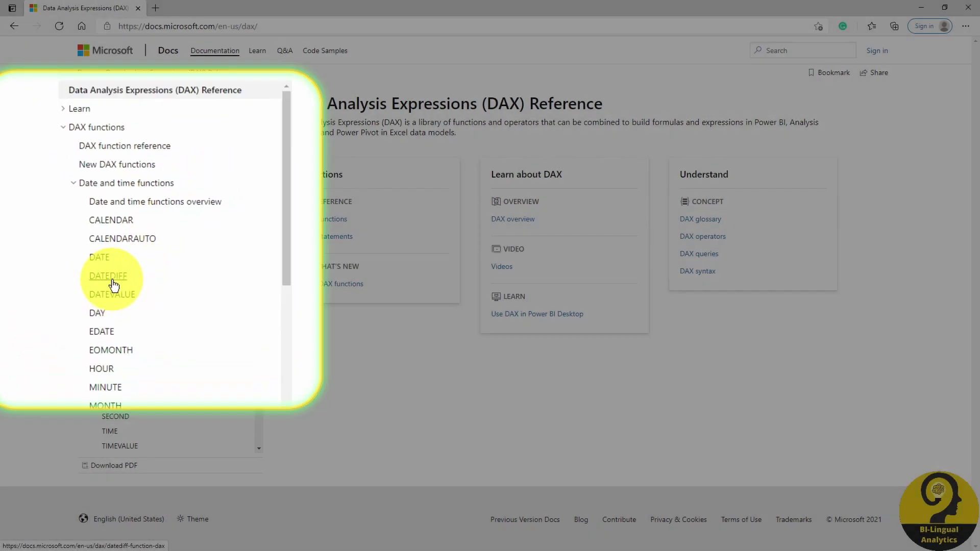
left_click(117, 267)
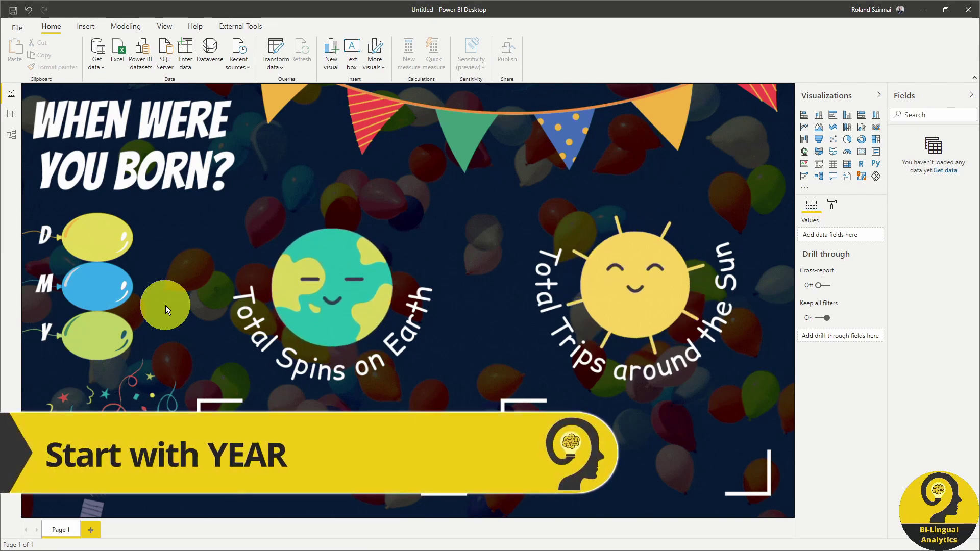
Create a what-if parameter named Year from 1900 to 2020, increment 1, with a slicer.
left_click(124, 26)
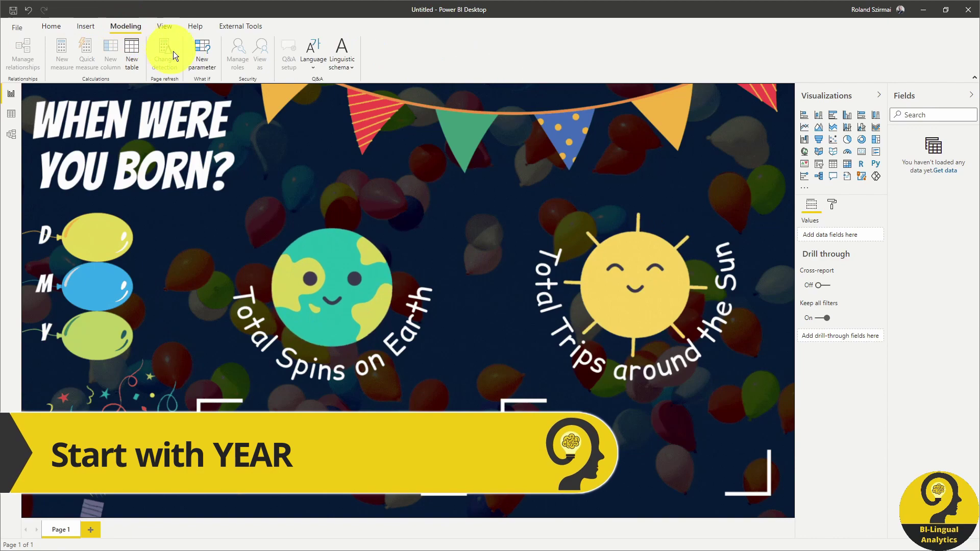
left_click(203, 51)
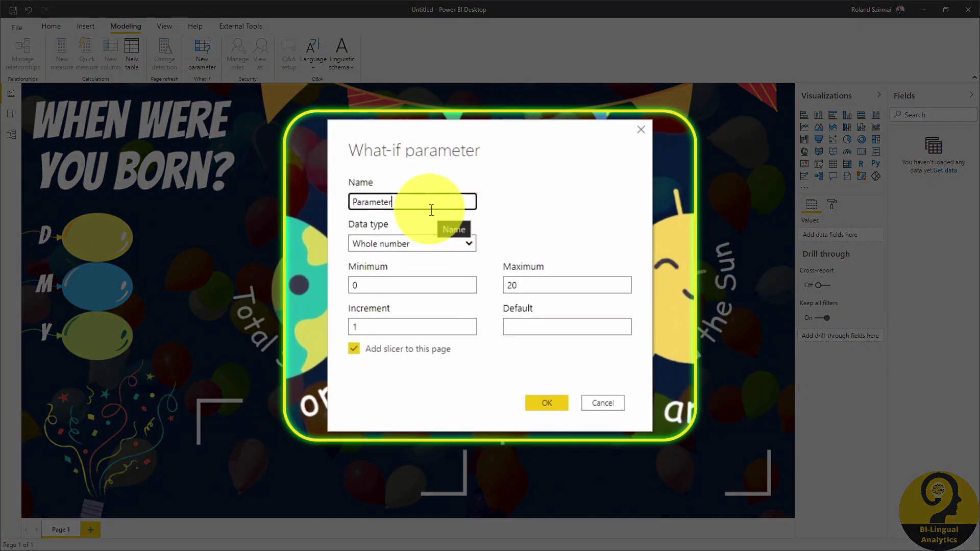
double_click(432, 209)
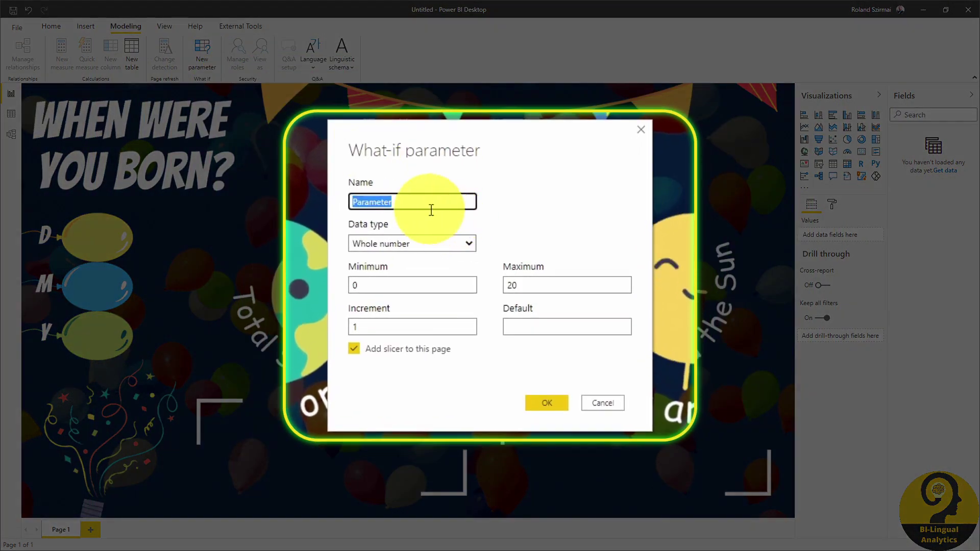
type("Year")
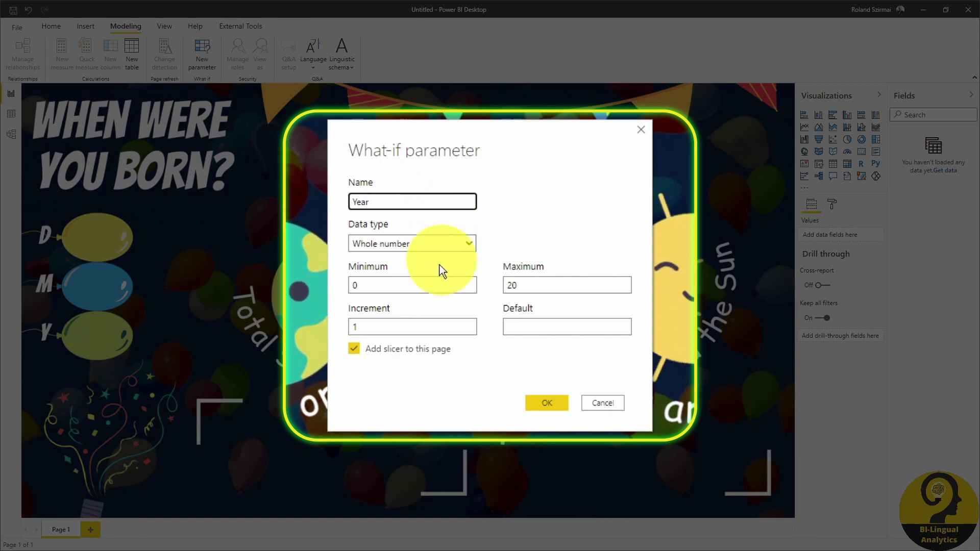
left_click(409, 285)
key("BackSpace")
type("1900")
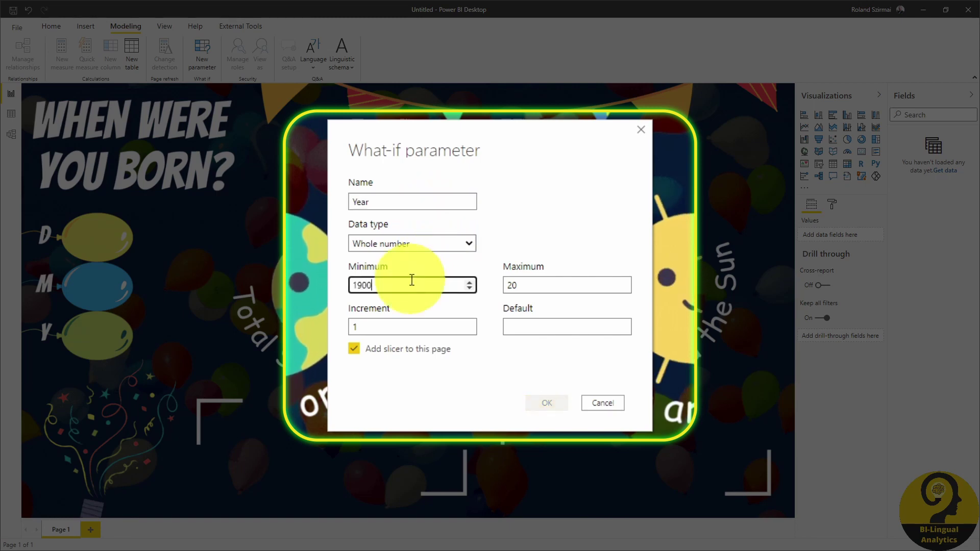
key("Tab")
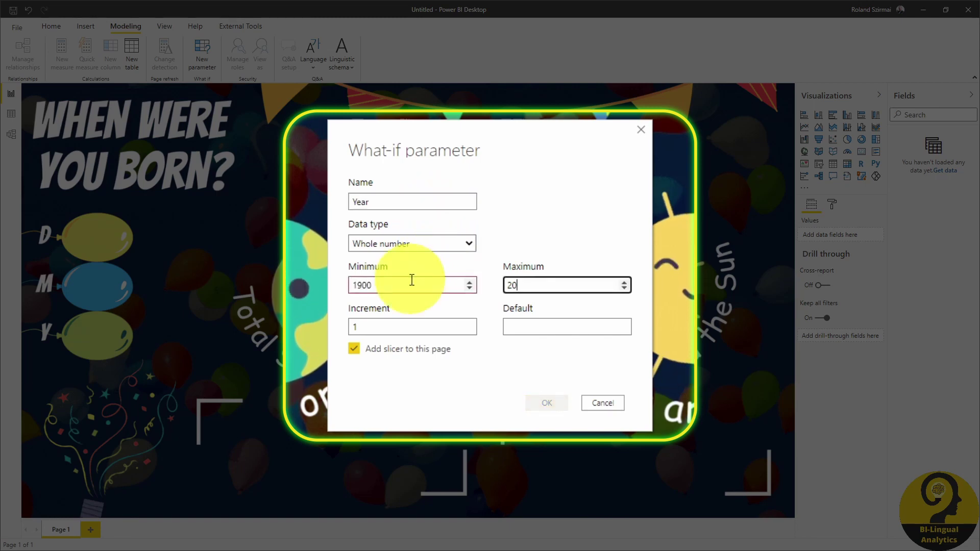
type("20")
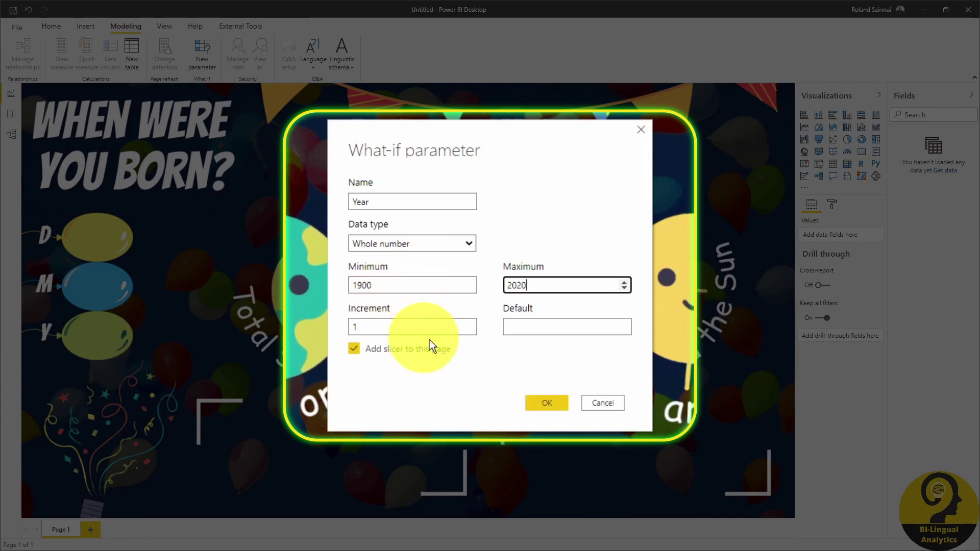
left_click(547, 403)
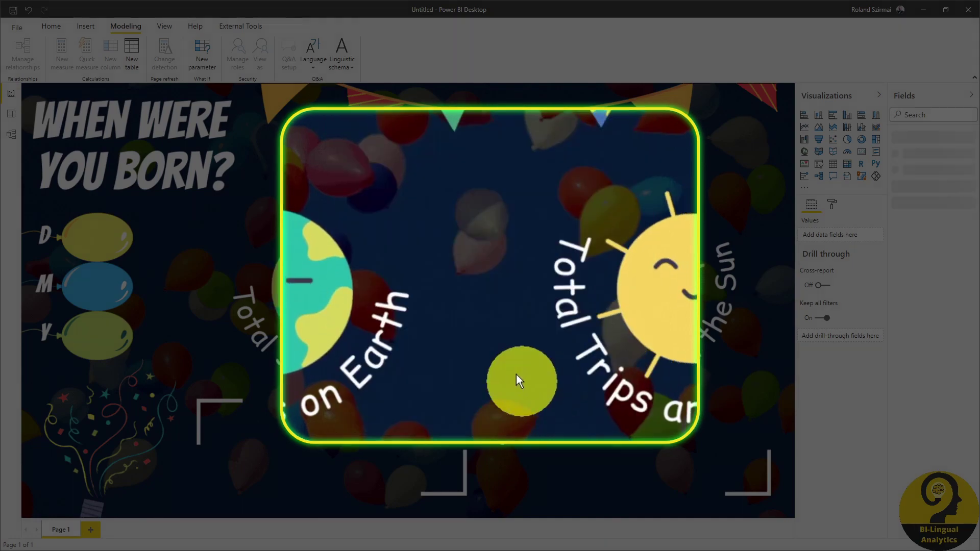
Create a Month what-if parameter ranging 1 to 12 with its slicer.
left_click(205, 55)
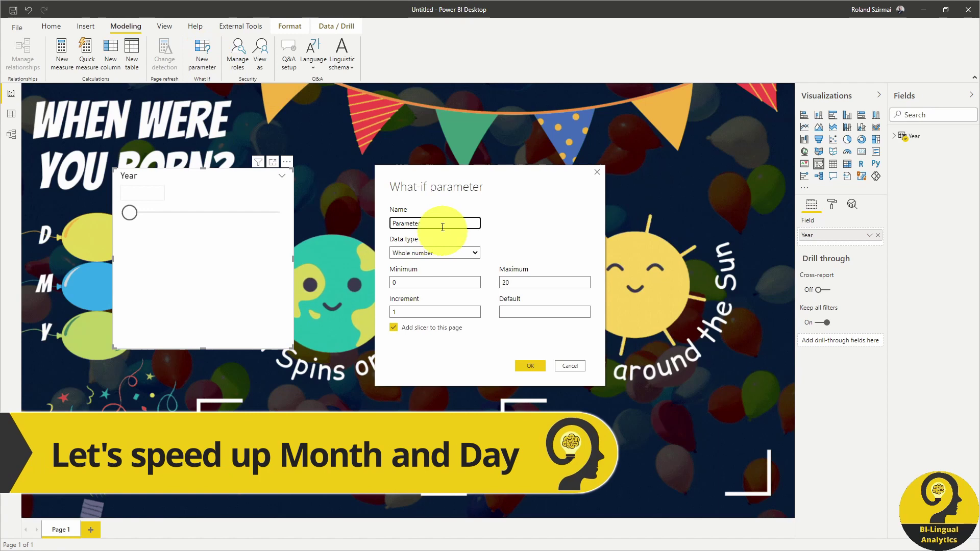
type("Month")
left_click(388, 277)
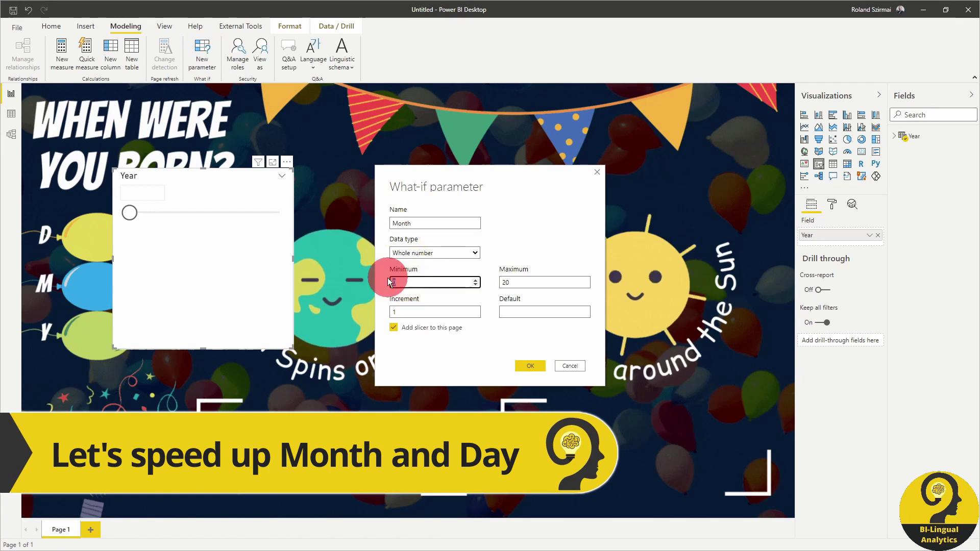
type("1")
key("Tab")
type("12")
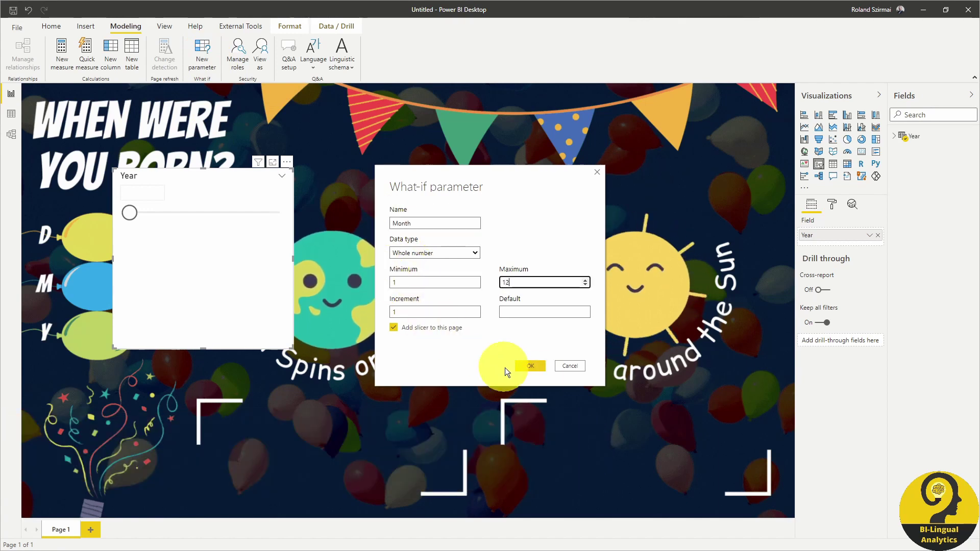
left_click(530, 366)
Move the Month slicer to the top centre and the shortened Year slicer to the top left.
left_click_drag(189, 345, 473, 100)
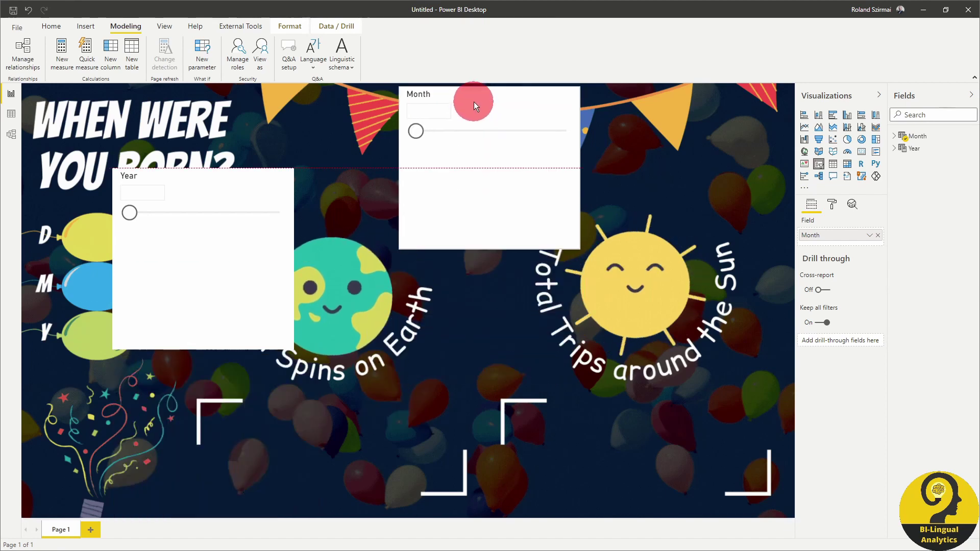
left_click(490, 245)
left_click_drag(225, 182, 241, 81)
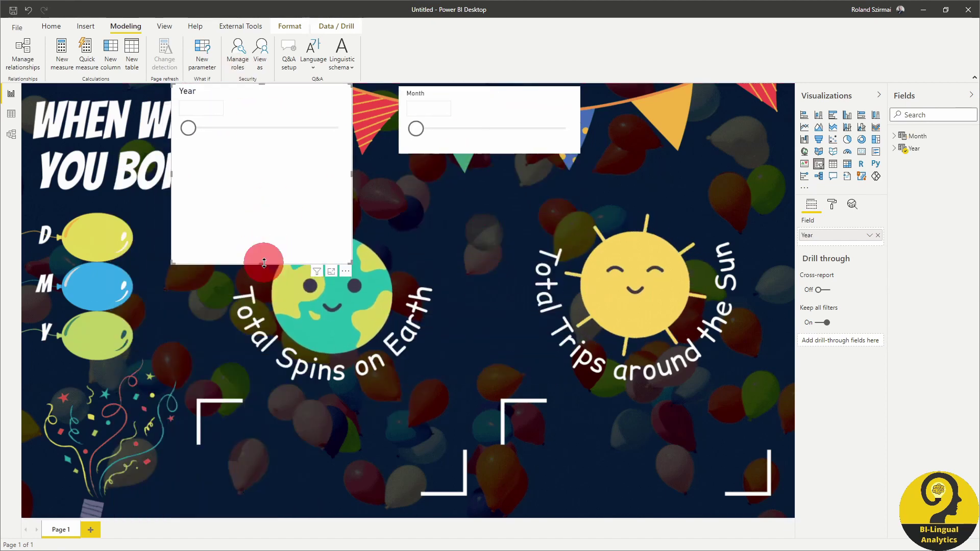
left_click_drag(262, 261, 262, 151)
Create a Day what-if parameter ranging 1 to 31 with its slicer.
left_click(202, 51)
left_click_drag(420, 223, 377, 224)
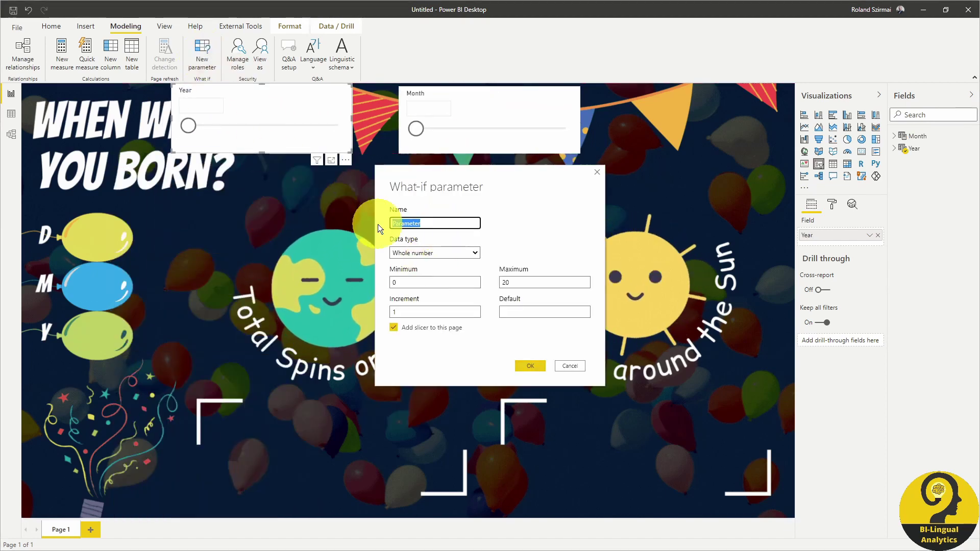
type("Day")
key("Tab")
key("Tab")
type("1")
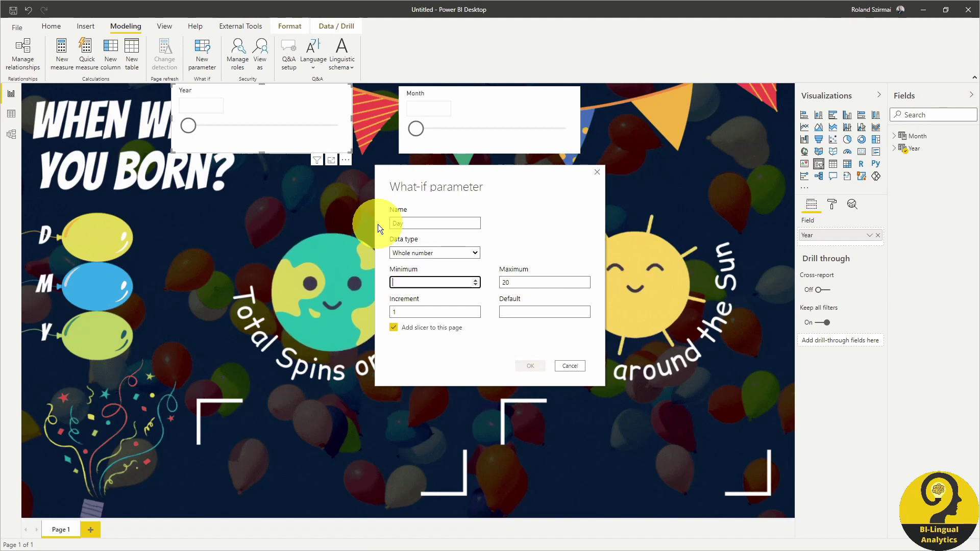
key("Tab")
type("31")
left_click(530, 366)
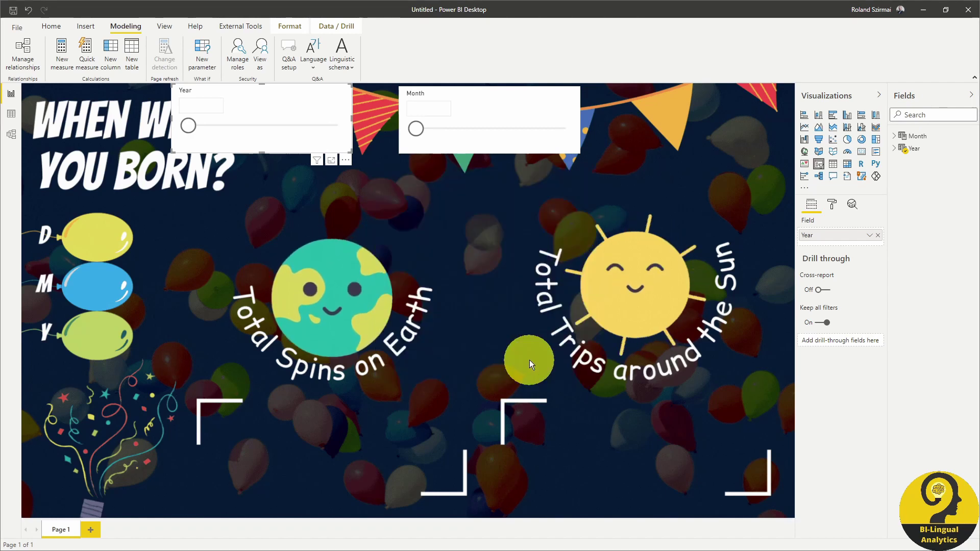
Place the Day slicer at the top right, shortened to match the others.
left_click_drag(205, 246, 727, 83)
left_click_drag(703, 263, 688, 155)
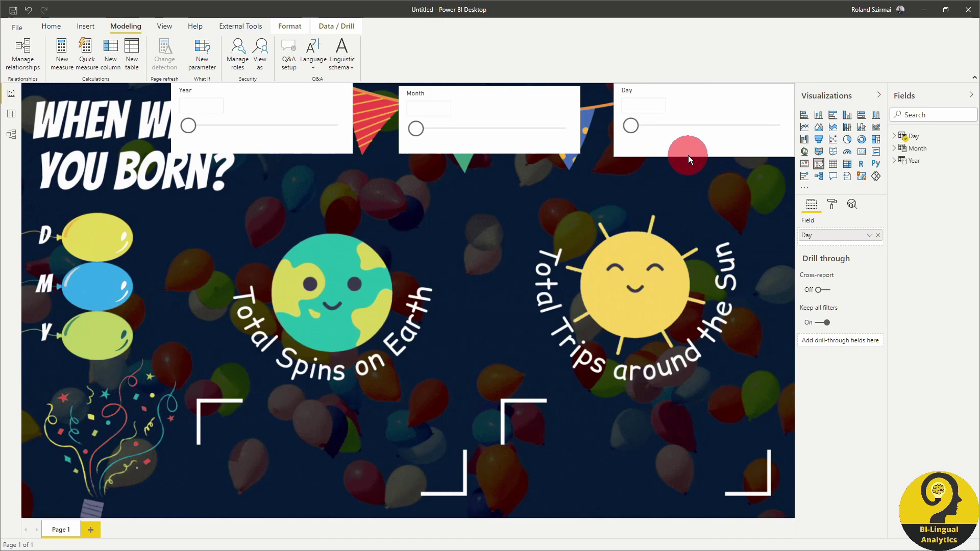
left_click(480, 197)
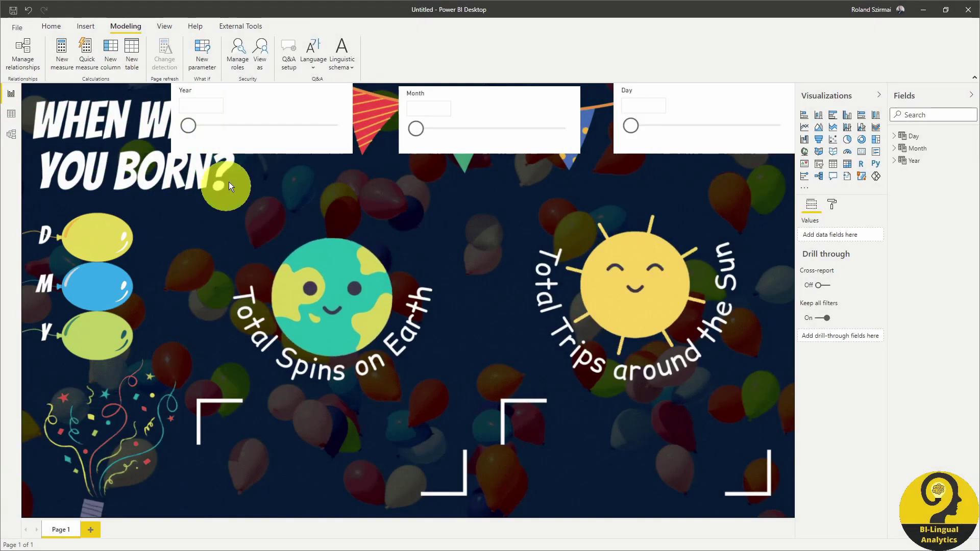
Move and narrow the Year, Month and Day slicers to fit inside the balloons.
left_click_drag(237, 95, 143, 326)
left_click_drag(256, 352, 146, 352)
left_click_drag(420, 95, 99, 275)
left_click_drag(259, 301, 145, 310)
left_click_drag(694, 97, 159, 231)
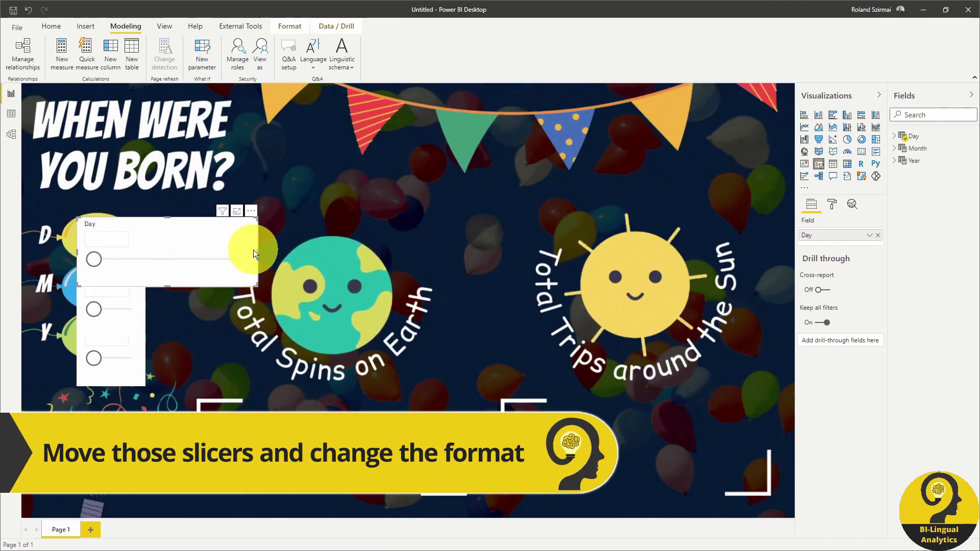
left_click_drag(253, 249, 144, 247)
left_click(188, 291)
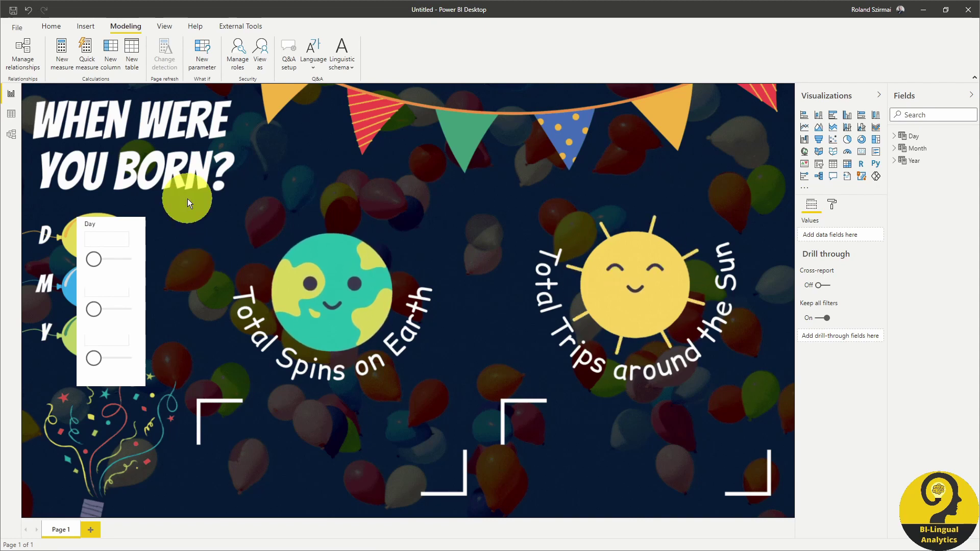
Turn off slicer header, slider and background for all three slicers.
left_click_drag(188, 200, 83, 384)
left_click(832, 204)
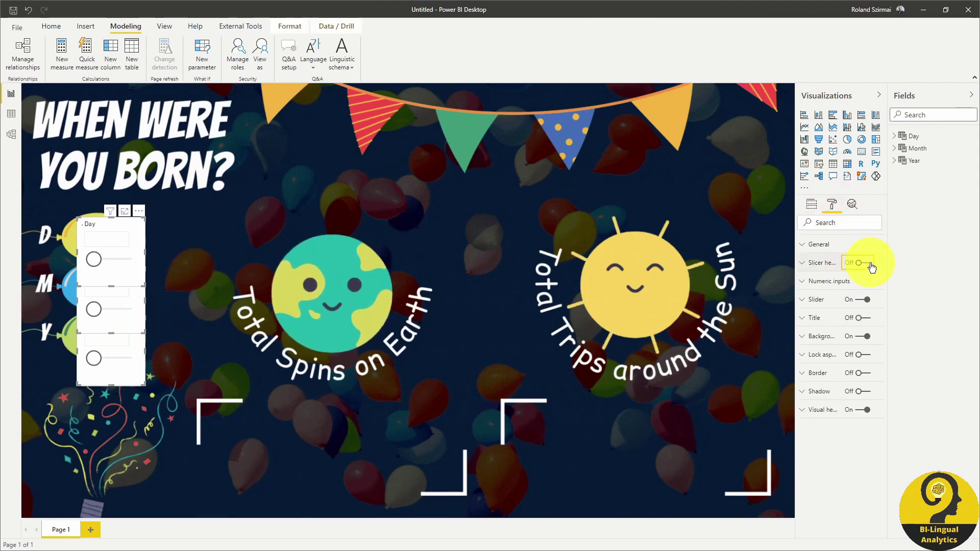
left_click(863, 262)
left_click(862, 299)
left_click(862, 336)
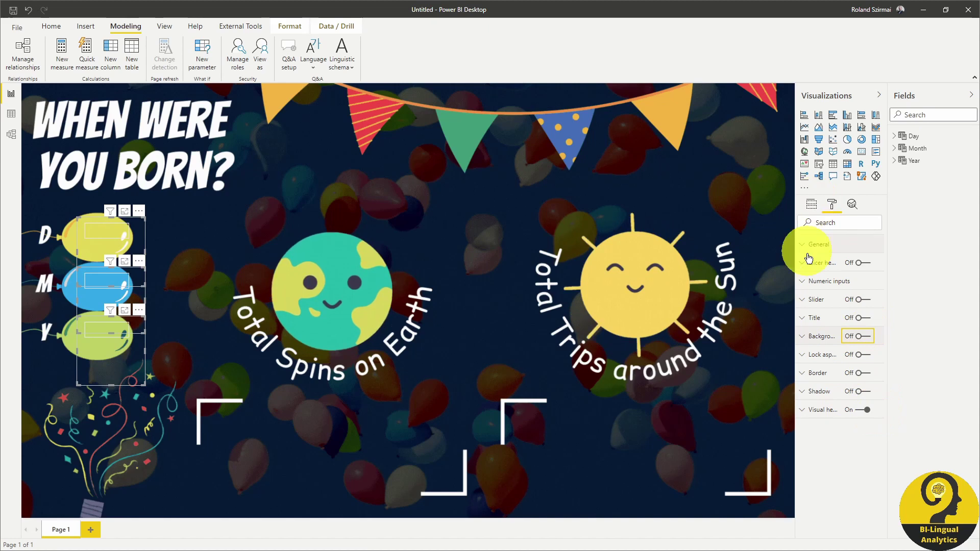
left_click(827, 281)
left_click(200, 228)
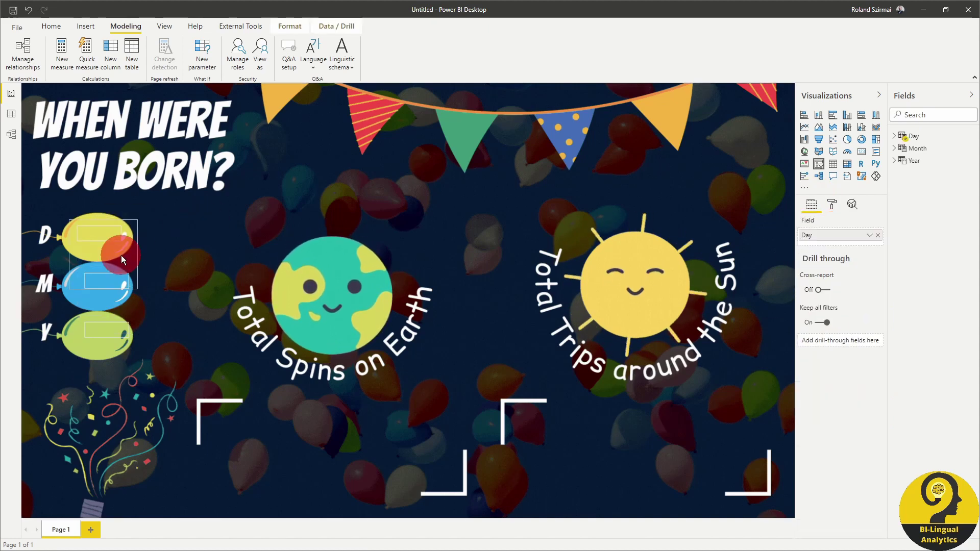
Make the Year slicer's numeric input box background white.
left_click(122, 338)
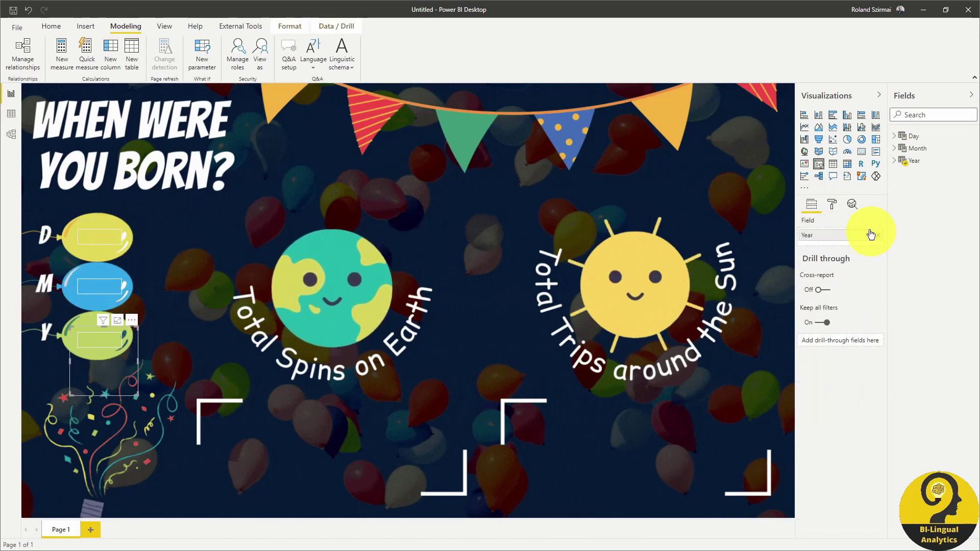
left_click(832, 204)
left_click(827, 281)
left_click(815, 345)
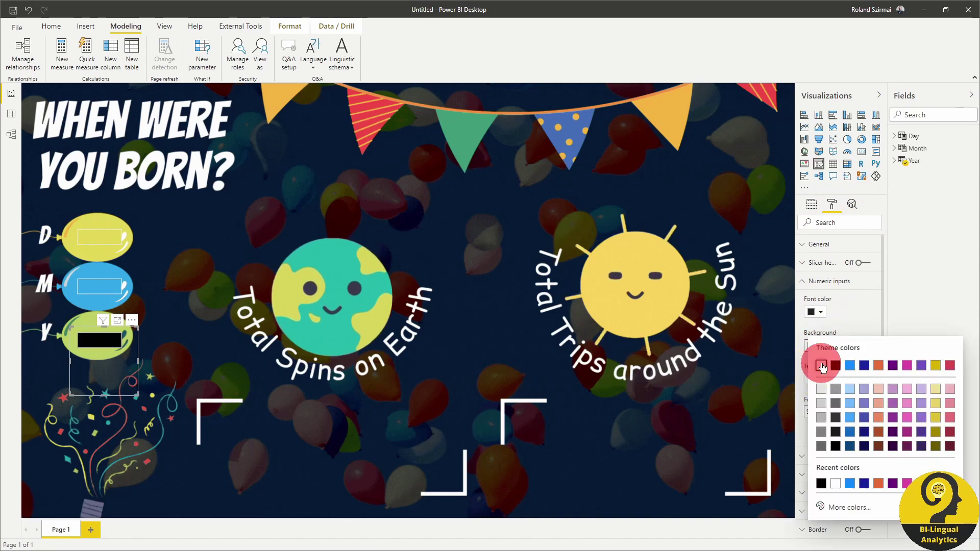
left_click(822, 366)
Set a dark font colour for the numeric inputs of all three slicers.
left_click_drag(163, 210, 38, 420)
left_click(832, 205)
left_click(811, 326)
left_click(820, 376)
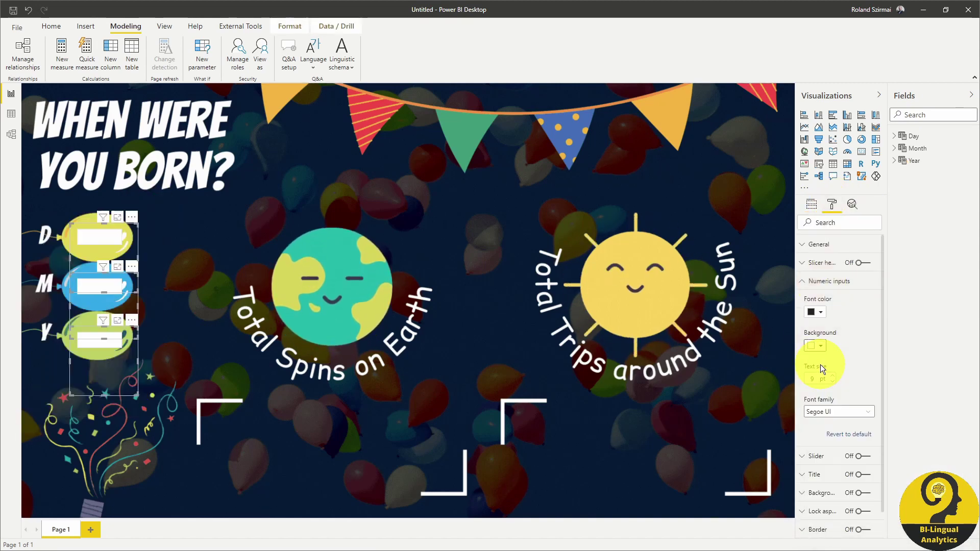
left_click(212, 232)
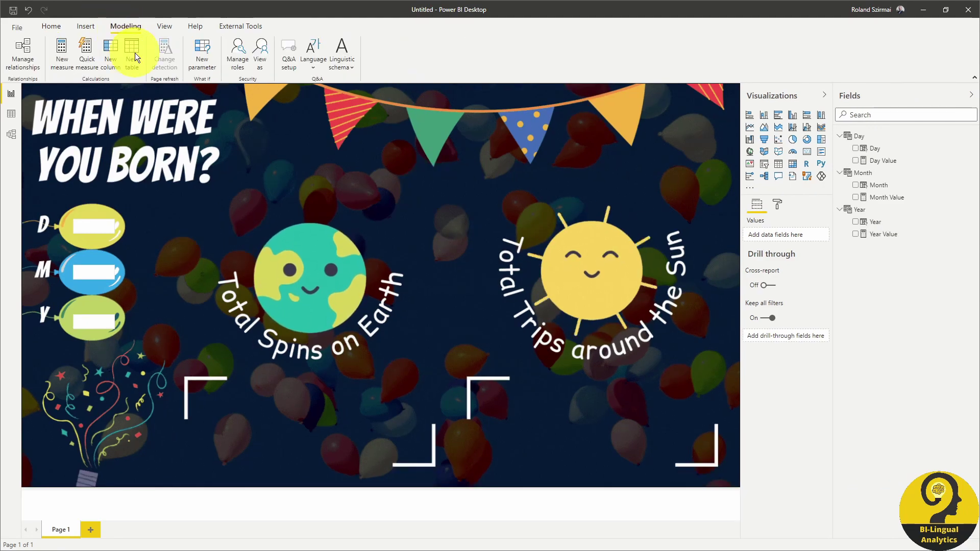
Create a new calculated table named 'Calc Table' and select it in the Fields list.
left_click(135, 53)
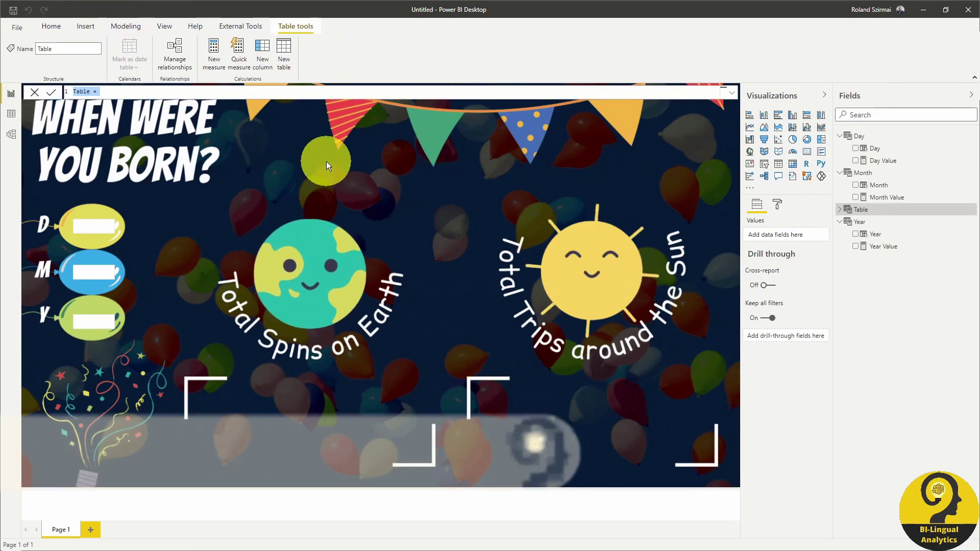
key("ctrl+a")
type("Calc Table =")
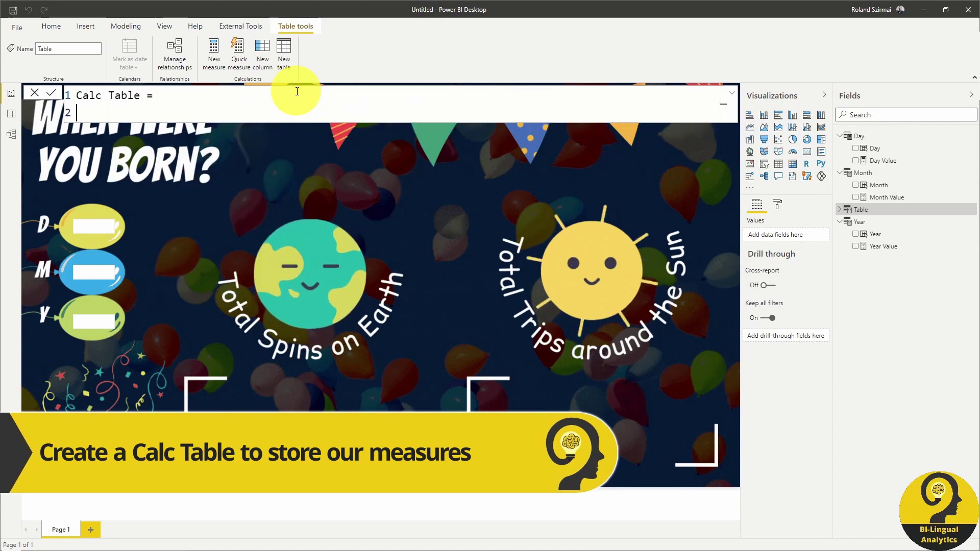
key("Return")
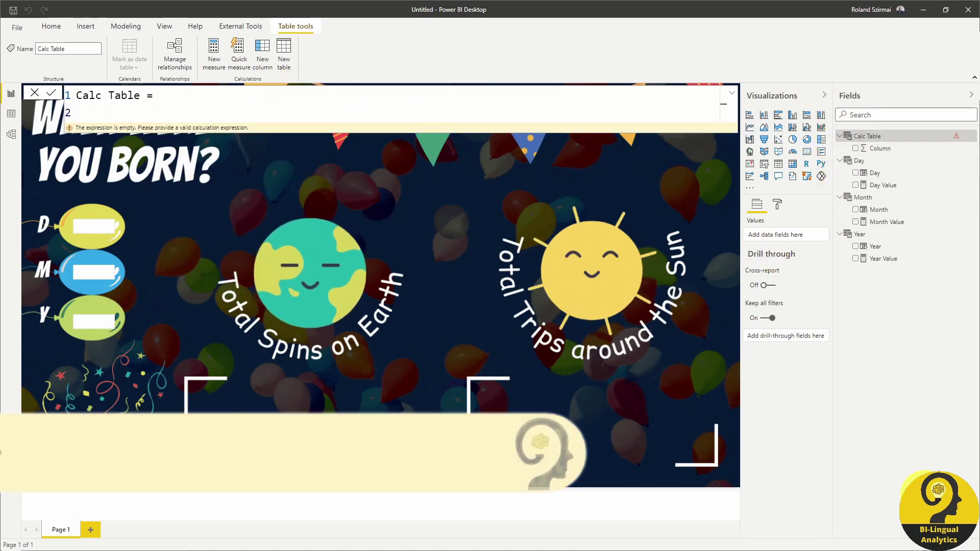
left_click(861, 137)
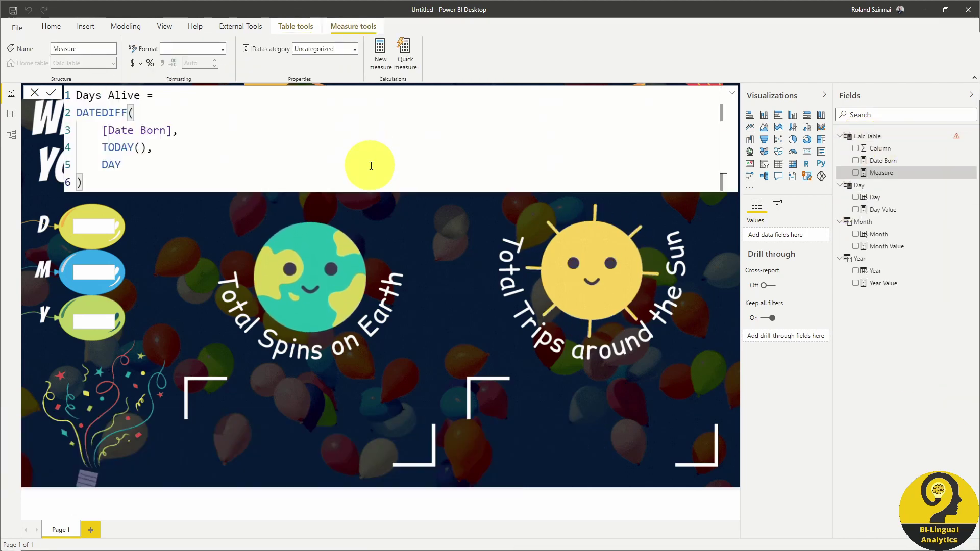
Commit the Days Alive measure and add a Month Alive DATEDIFF measure to Calc Table.
key("Return")
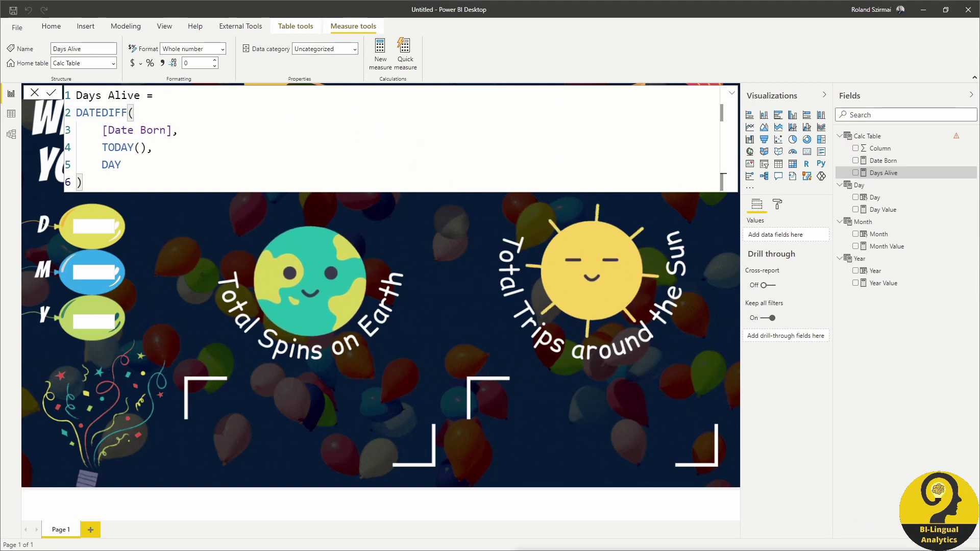
right_click(871, 137)
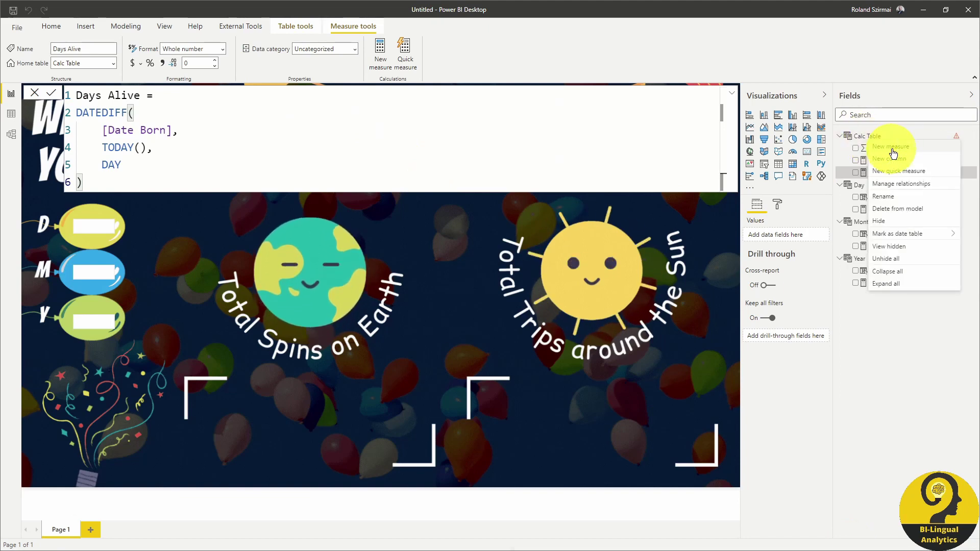
left_click(893, 153)
type("Month Alive = DATEDIFF(     [Date Born],     TODAY(),     MONTH )")
key("Return")
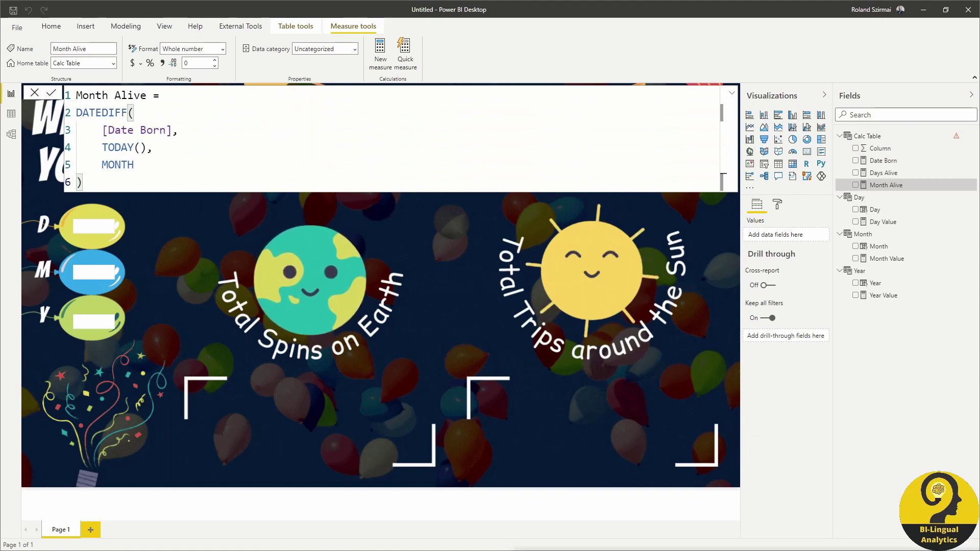
Add a Weeks Alive measure using DATEDIFF with WEEK to Calc Table.
right_click(878, 136)
left_click(872, 141)
type("Weeks Alive = DATEDIFF(     [Date Born],     TODAY(),     WEEK )")
key("Return")
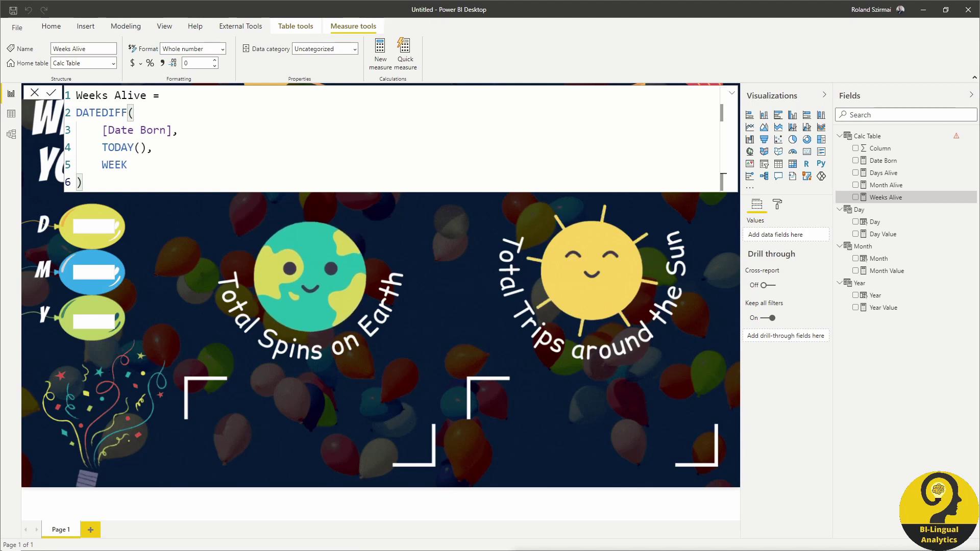
Add the SWITCH-based Years Alive DATEDIFF measure to Calc Table.
right_click(879, 136)
left_click(872, 146)
type("Years Alive = SWITCH(     TRUE(),     AND(         MONTH(TODAY() ) >= 'Month'[Month Value],         DAY( TODAY() ) >= 'Day'[Day Value]),         //This bit is needed to make sure that Datediff YEAR takes into consideration actual BirthDay, not just BirthYear             DATEDIFF(                 [Date Born],                 TODAY(),                 YEAR             ),     DATEDIFF(     [Date Born],     TODAY(),     YEAR )-1)")
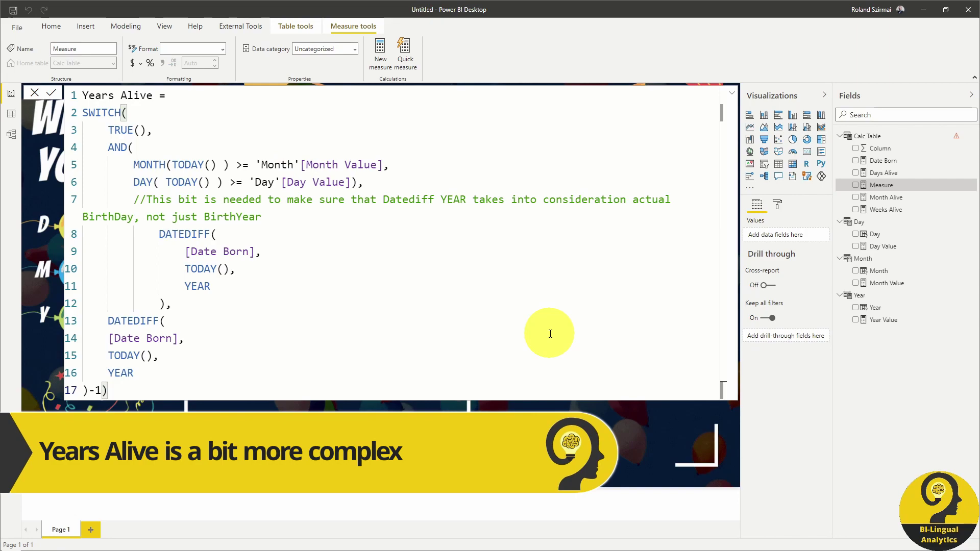
key("Return")
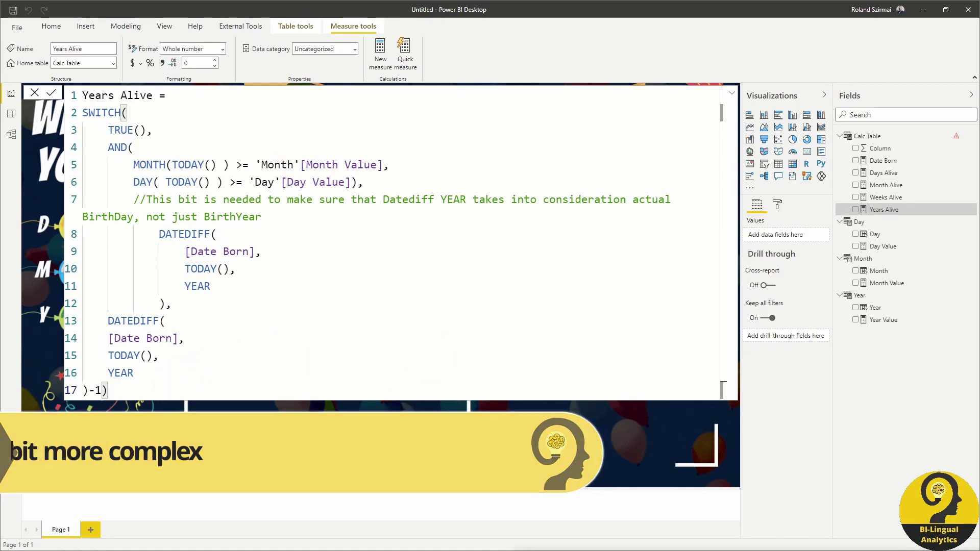